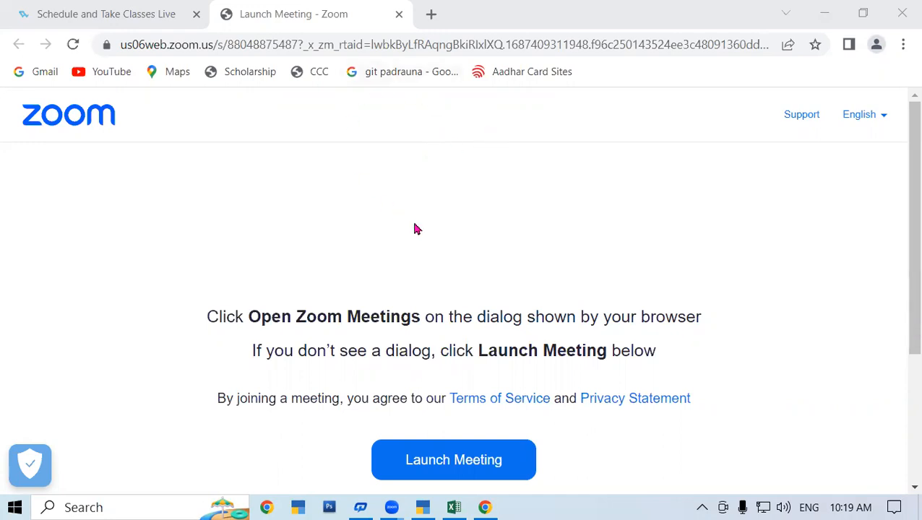
Step: Switch to the Excel workbook FINANCIAL FUNCTION BY SK, showing its DATA+GOALSEEK sheet
left_click(454, 507)
left_click(307, 243)
left_click(598, 241)
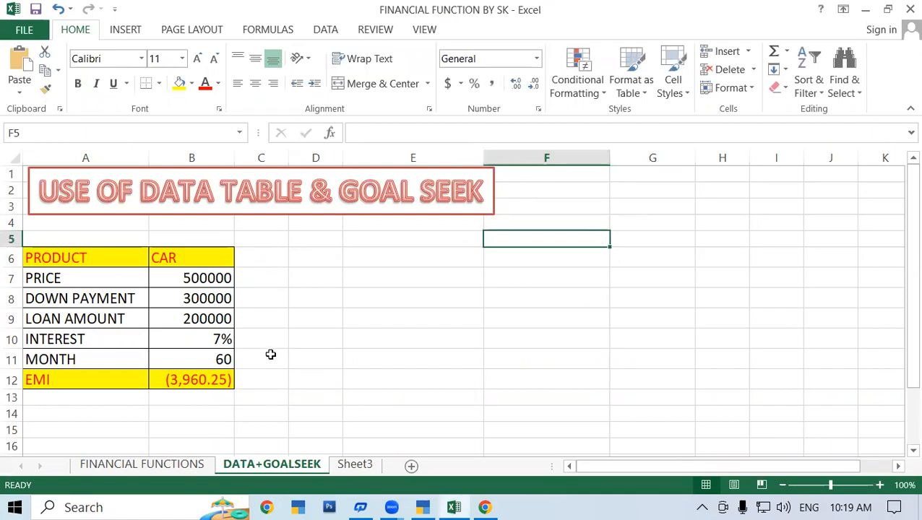
Step: Examine the car loan table in A6:B12 and the formula in its EMI cell B12
left_click(262, 248)
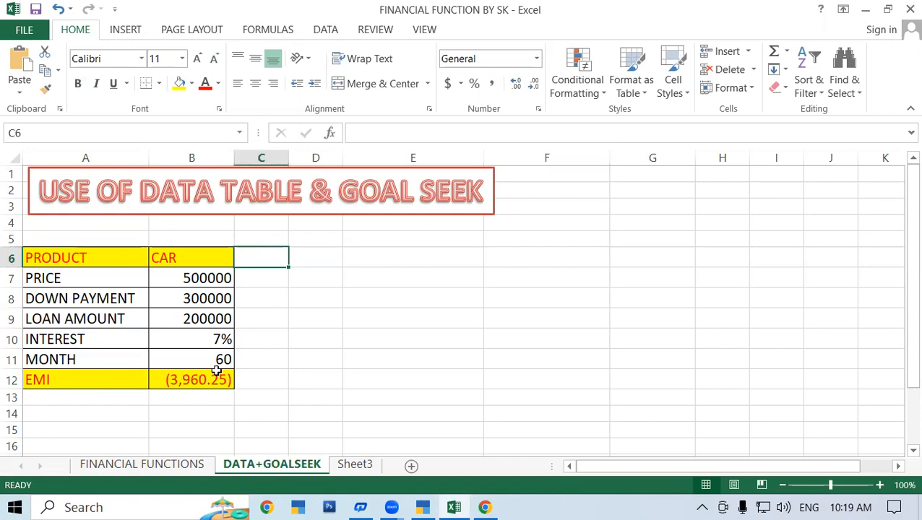
left_click(320, 365)
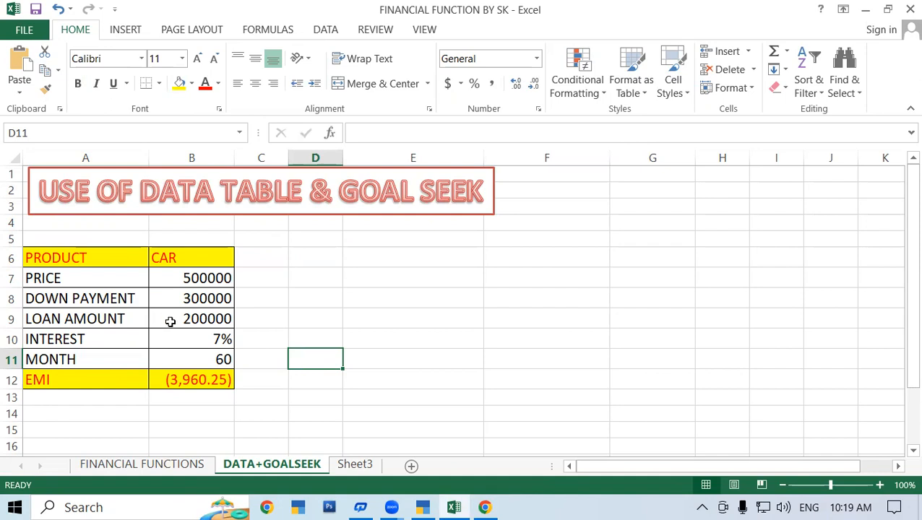
left_click(217, 380)
left_click(316, 377)
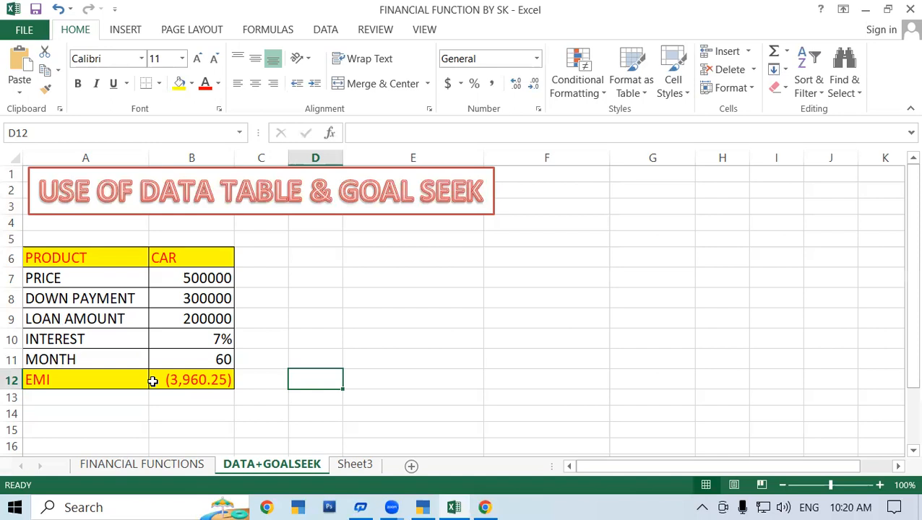
left_click(274, 283)
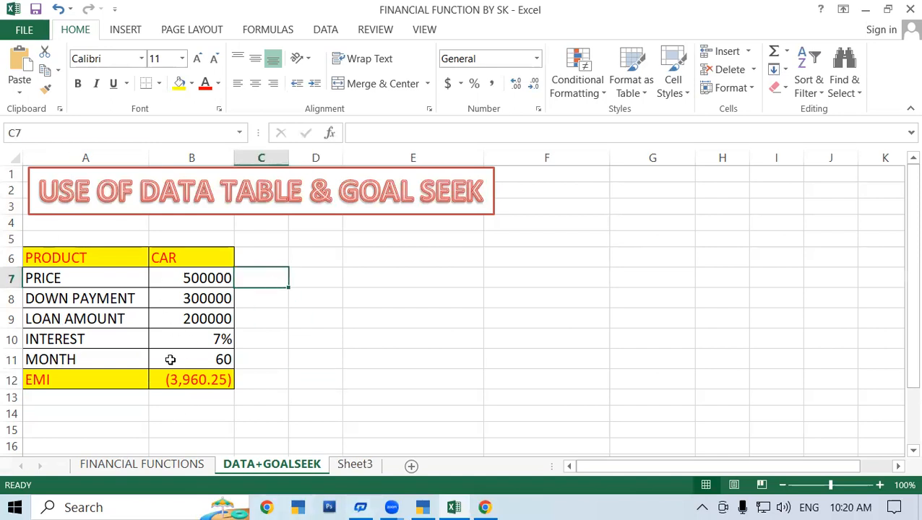
left_click(194, 377)
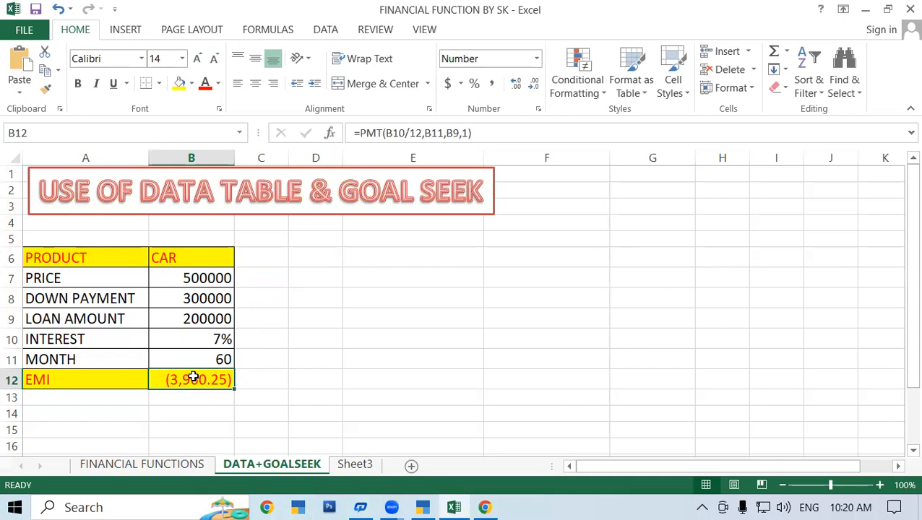
left_click_drag(342, 185, 478, 197)
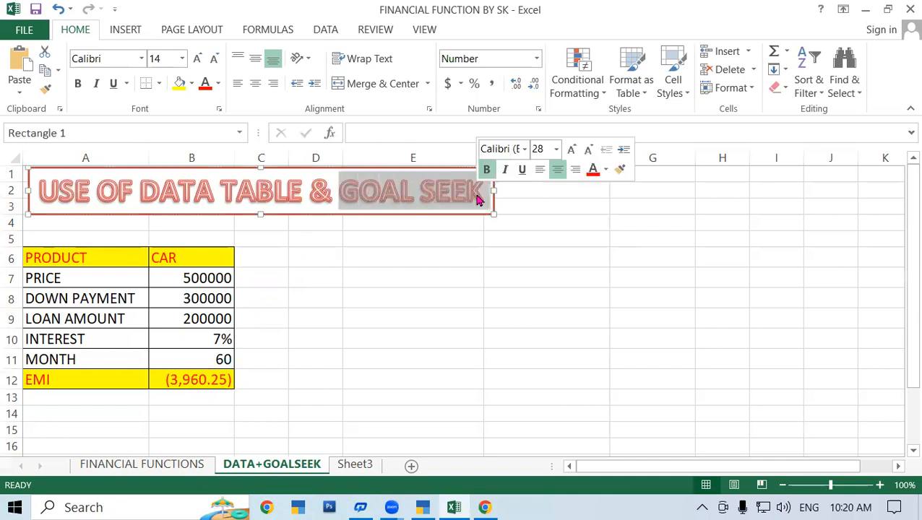
left_click(475, 195)
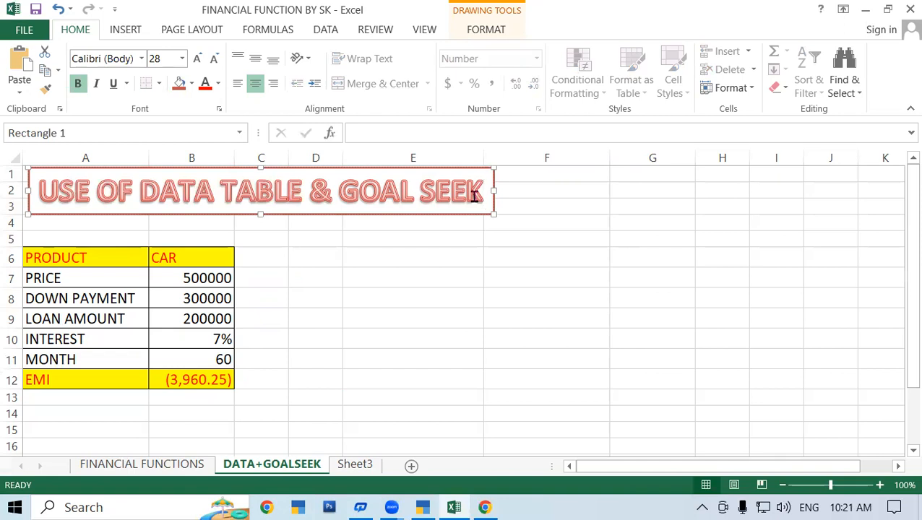
left_click(506, 302)
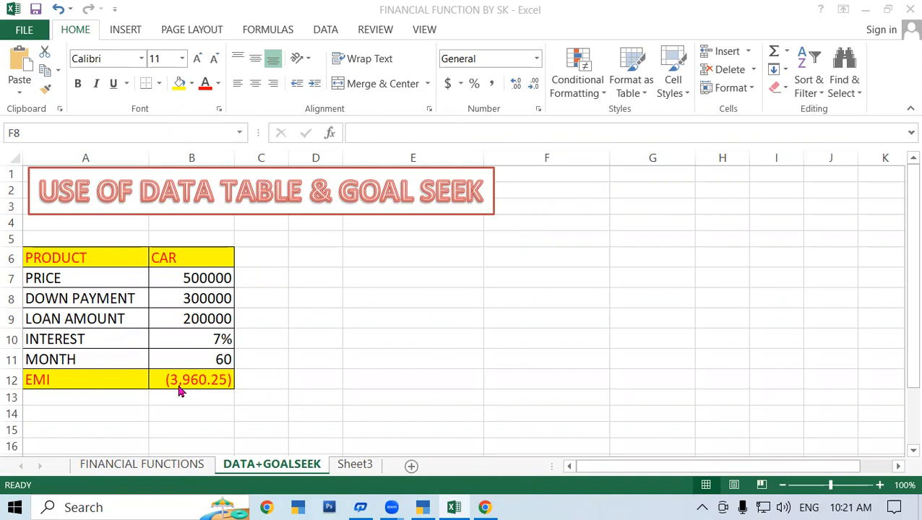
left_click(377, 272)
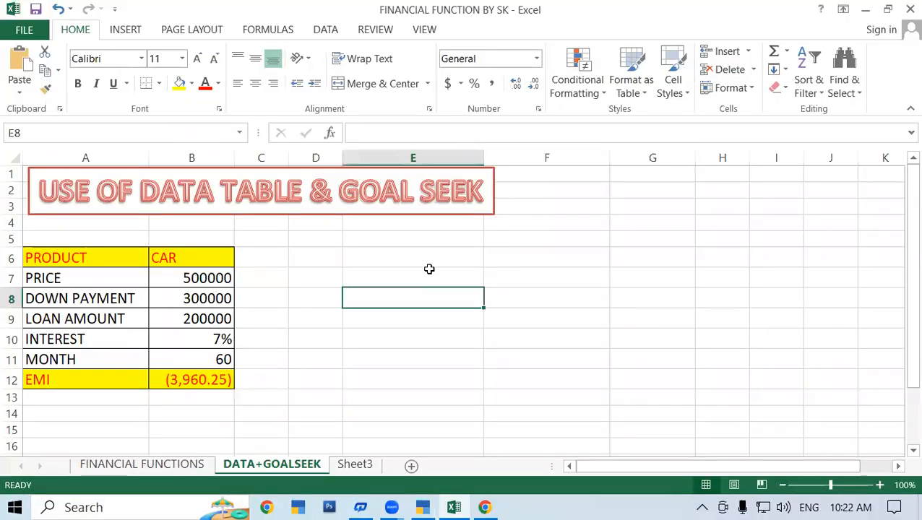
key("Left")
key("Left")
key("Up")
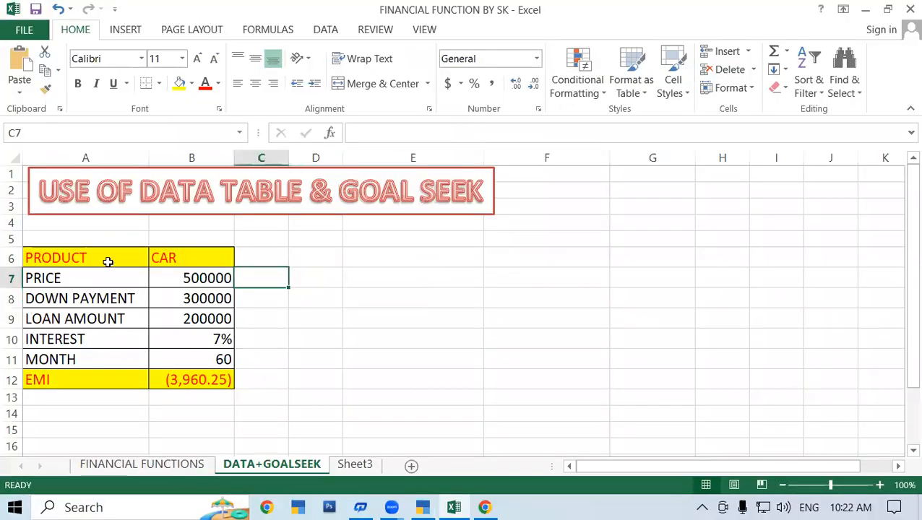
left_click(59, 256)
left_click(347, 197)
mouse_move(347, 196)
left_mouse_down()
mouse_move(451, 195)
mouse_move(358, 308)
left_mouse_up()
left_click(360, 313)
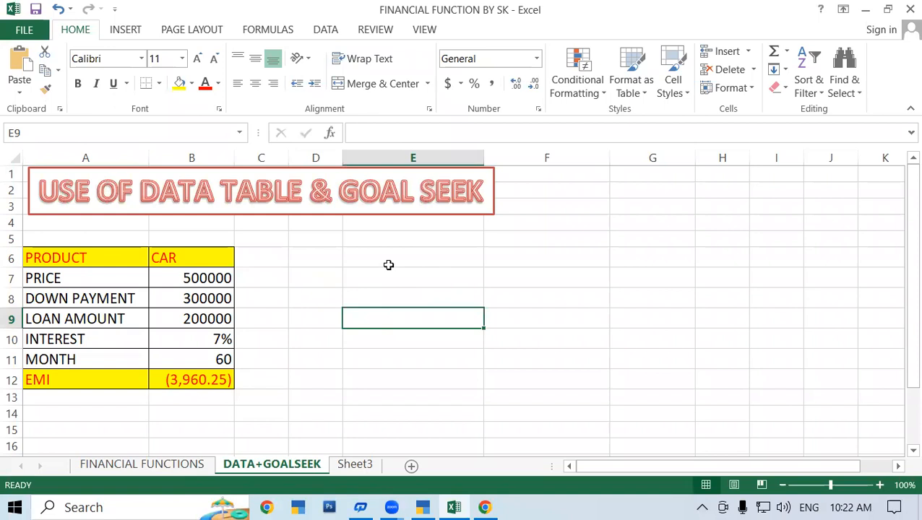
left_click(388, 266)
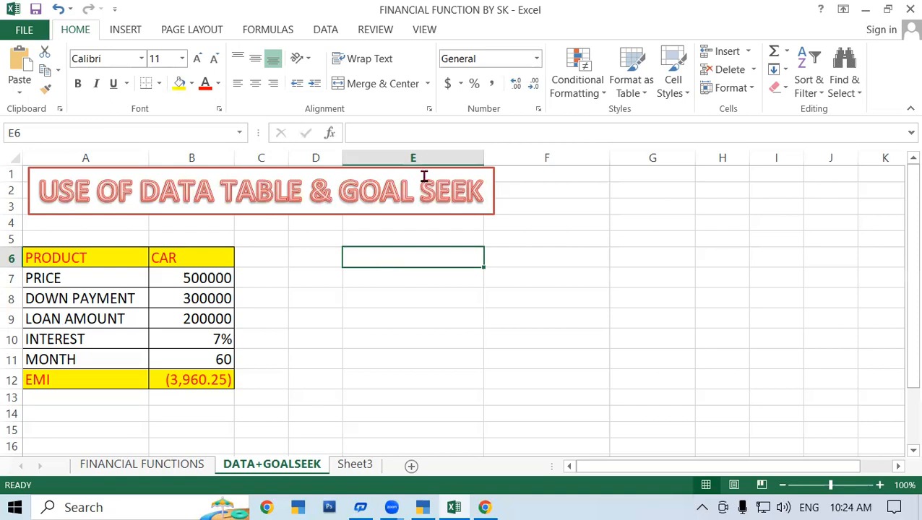
Step: Copy the car loan table A6:B12 and paste it with its formatting and formulas at E6
left_click_drag(78, 258, 209, 398)
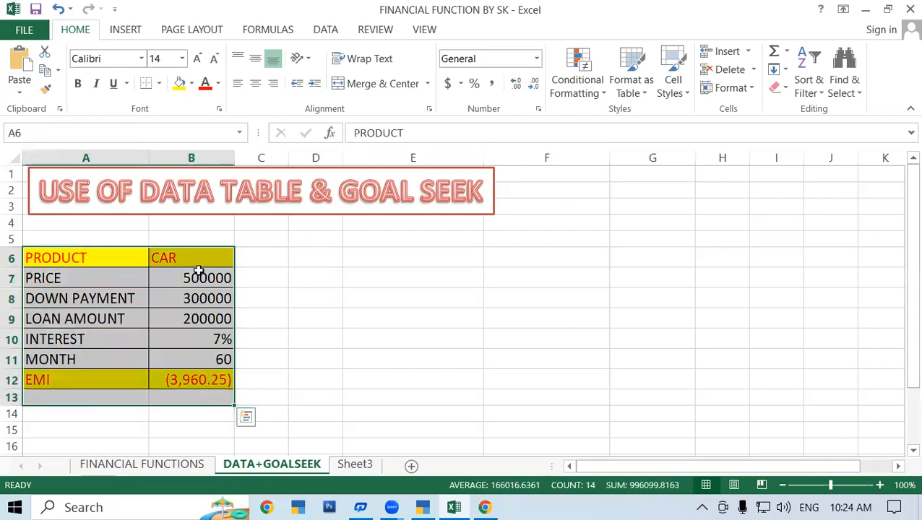
left_click_drag(124, 264, 195, 379)
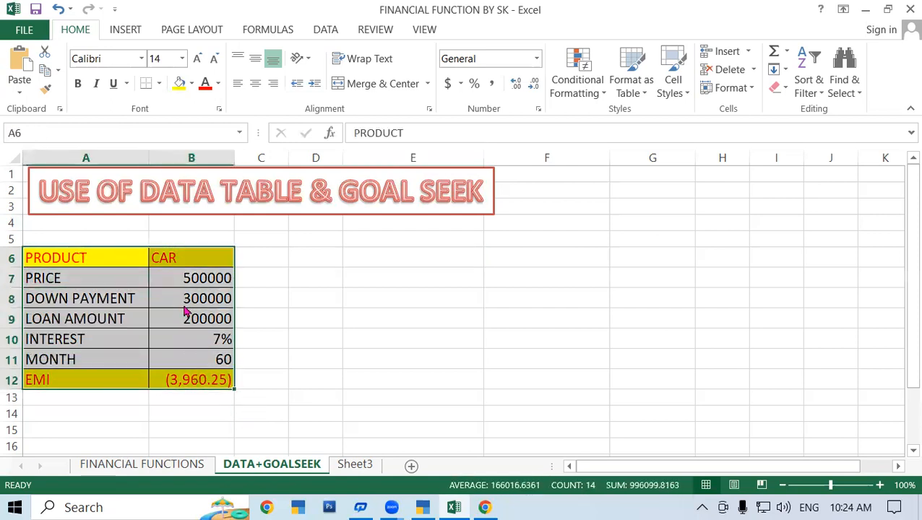
right_click(187, 313)
left_click(222, 191)
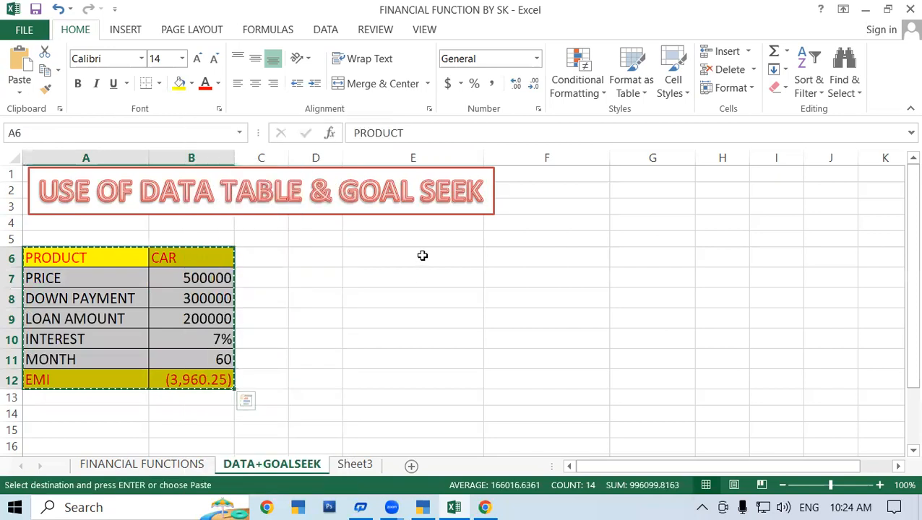
left_click(422, 256)
right_click(423, 256)
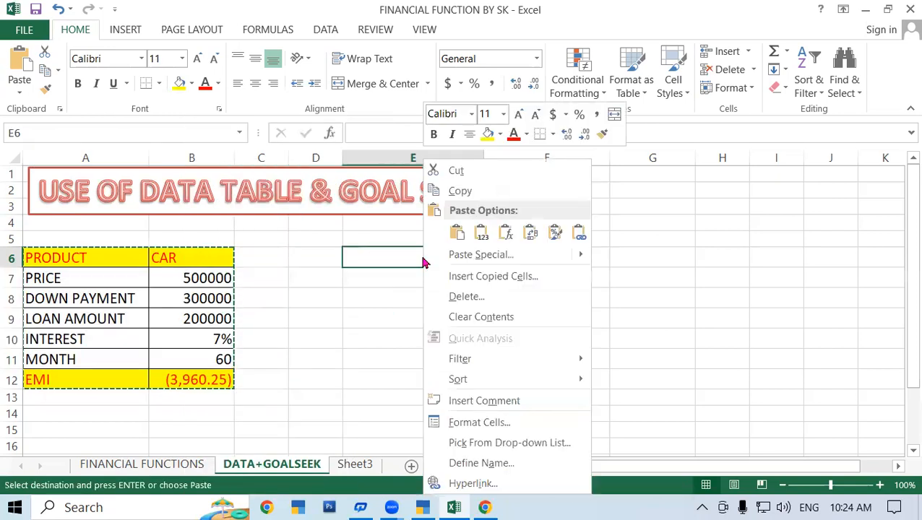
left_click(457, 235)
left_click(664, 297)
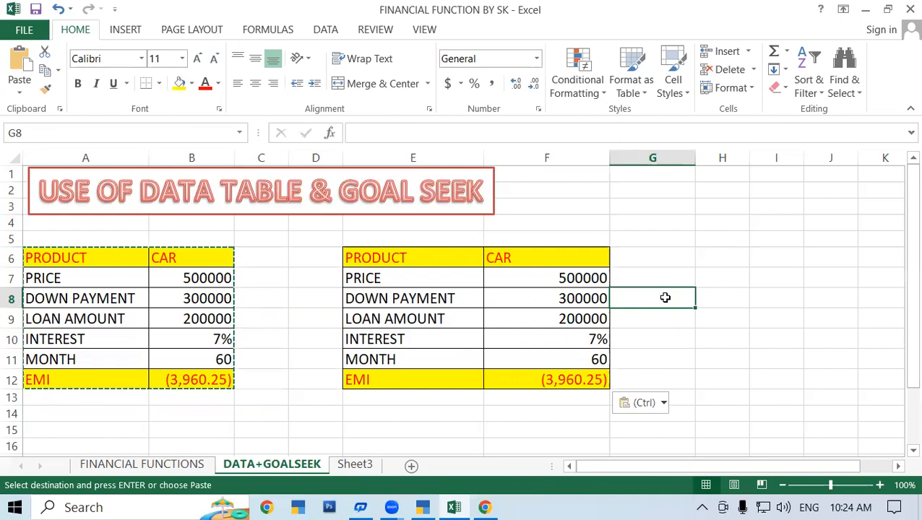
left_click_drag(442, 258, 609, 383)
left_click(626, 376)
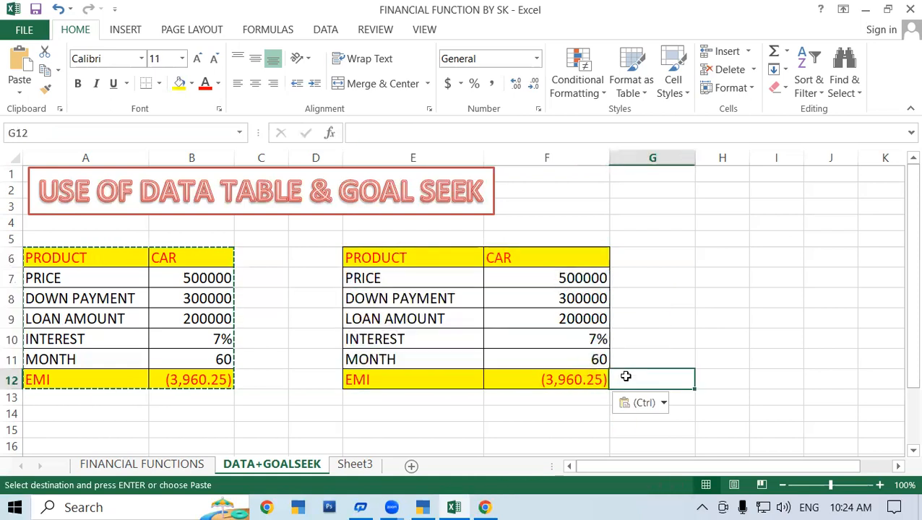
Step: Start a Goal Seek with the copied table's EMI cell F12 as the set cell, keeping the dialog clear of the table
left_click(388, 375)
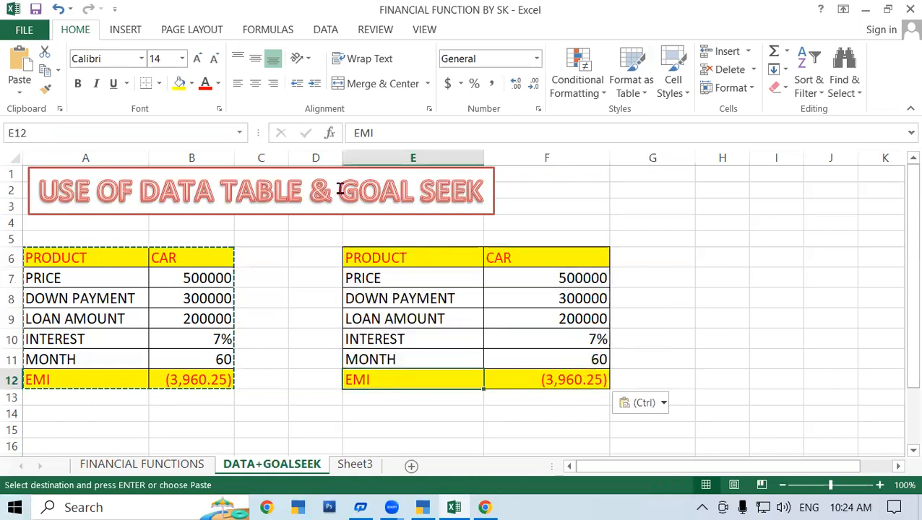
left_click(543, 379)
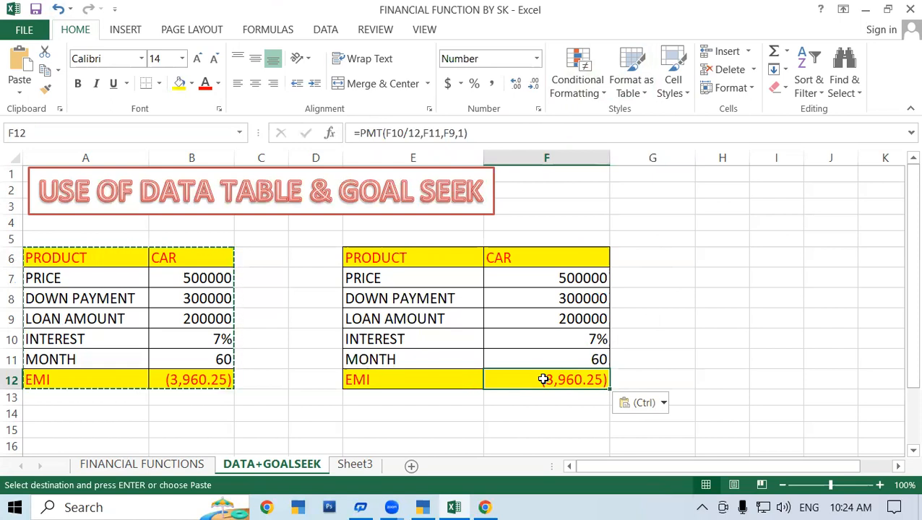
left_click(326, 30)
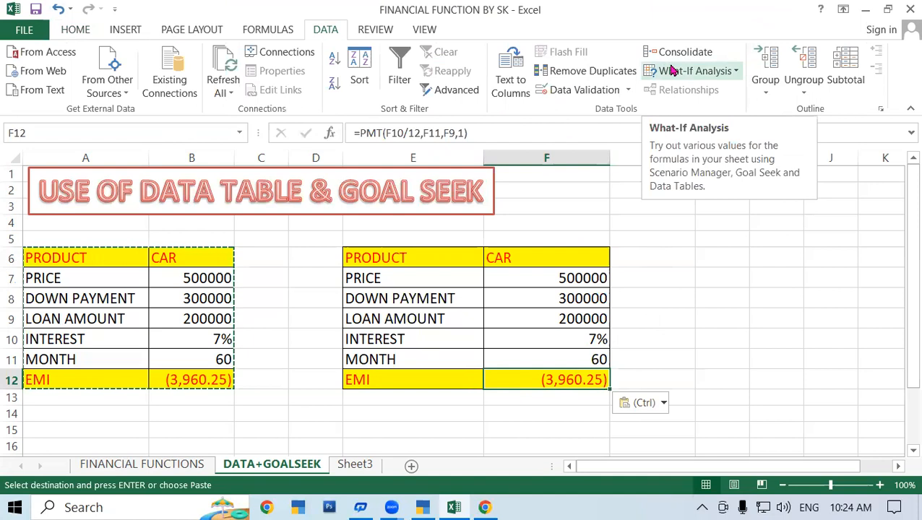
left_click(712, 72)
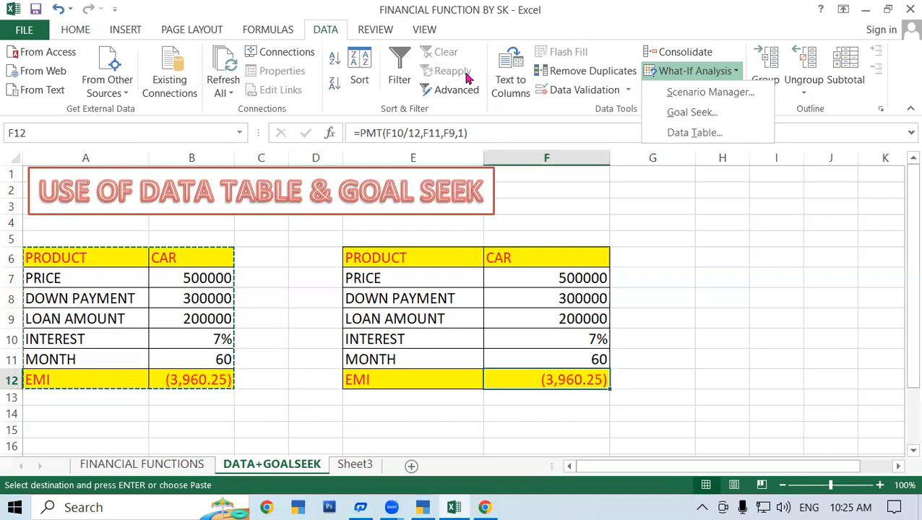
left_click(676, 113)
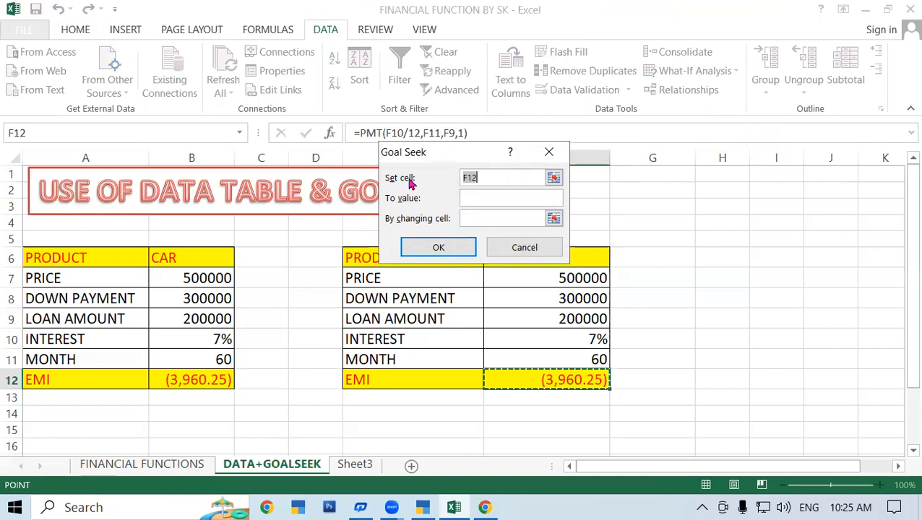
left_click_drag(437, 149, 613, 81)
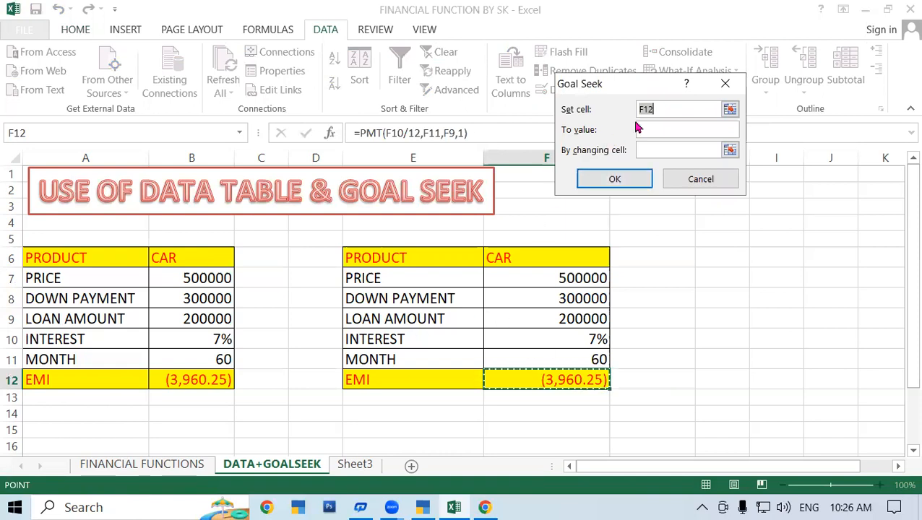
left_click(658, 127)
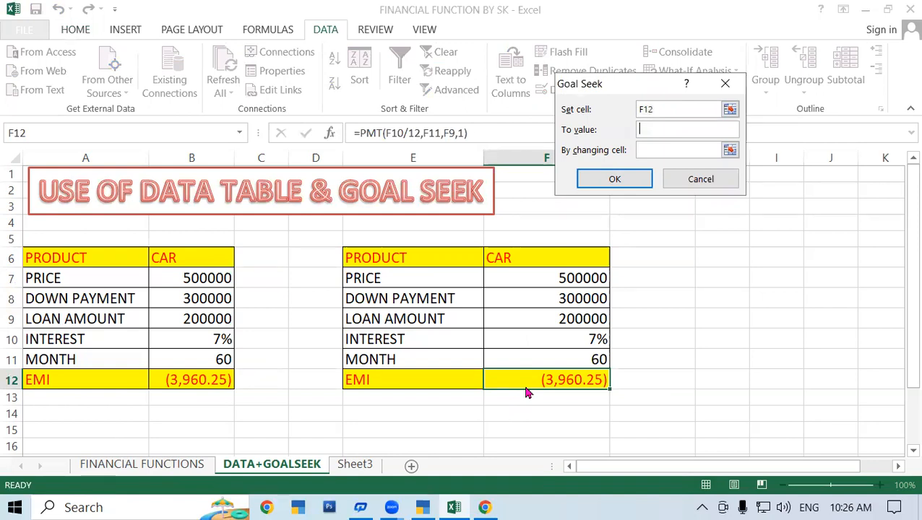
key("Return")
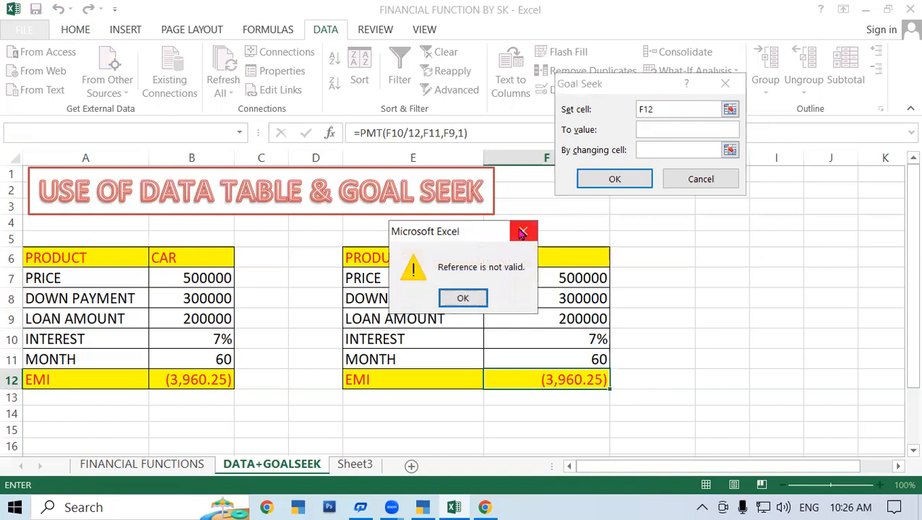
left_click(523, 232)
Step: Run Goal Seek to bring the EMI to (3000) by changing the month cell F11, and accept the solution
left_click(668, 130)
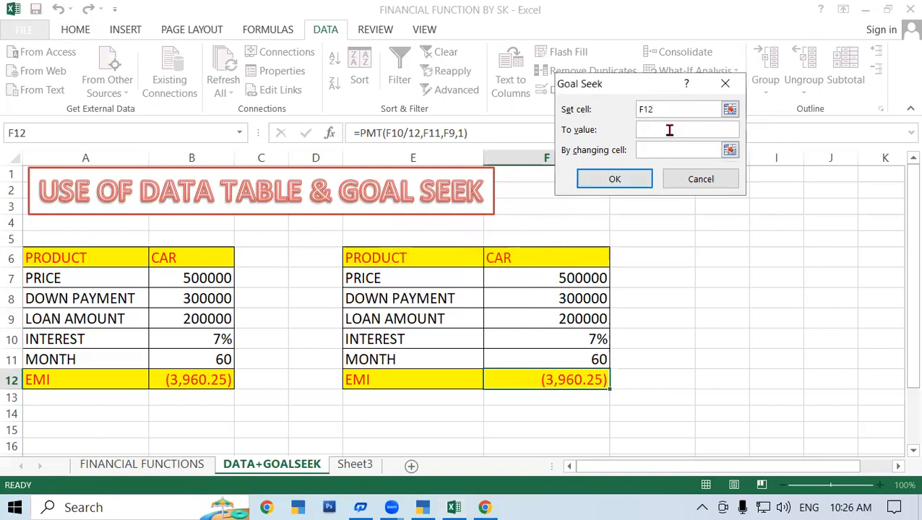
type("(")
type("300")
type("00")
key("BackSpace")
type(")")
left_click(643, 150)
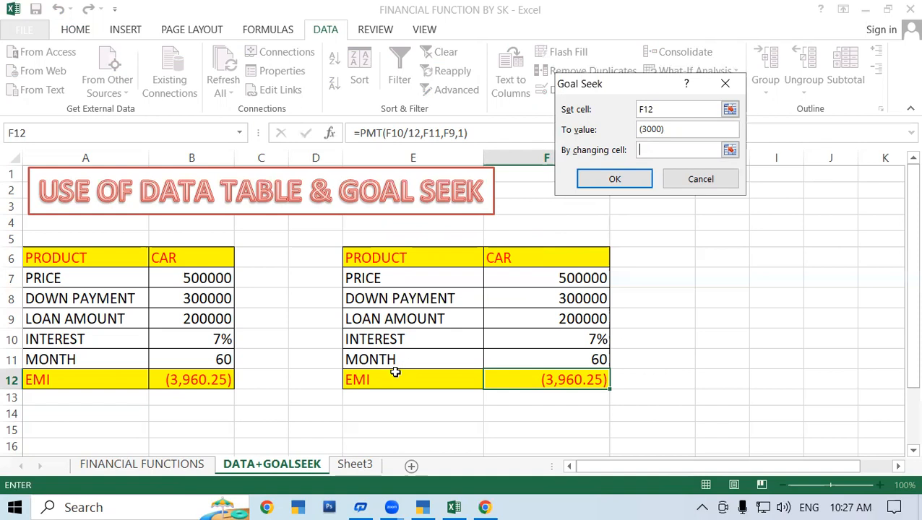
left_click(578, 352)
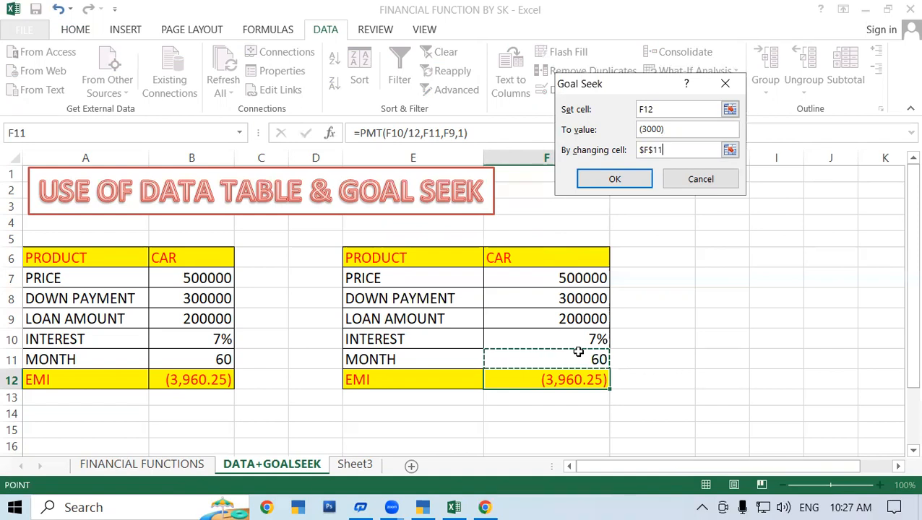
left_click(615, 179)
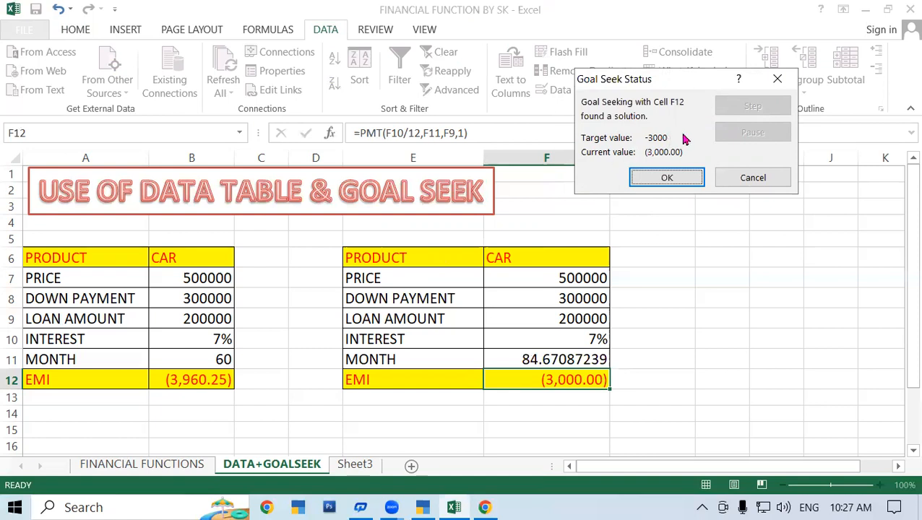
left_click(664, 178)
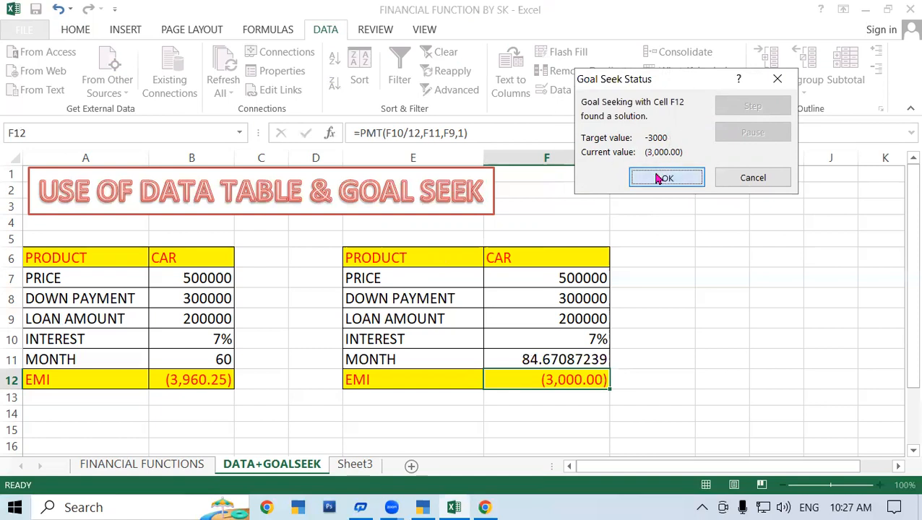
left_click(623, 384)
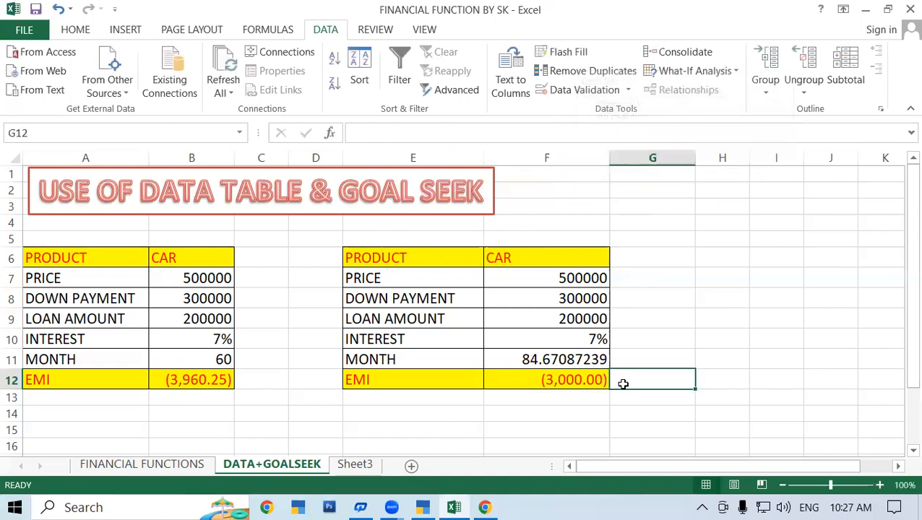
Step: Try whole-number loan terms in the copied table's month cell F11, entering 84 and then 85
left_click(492, 354)
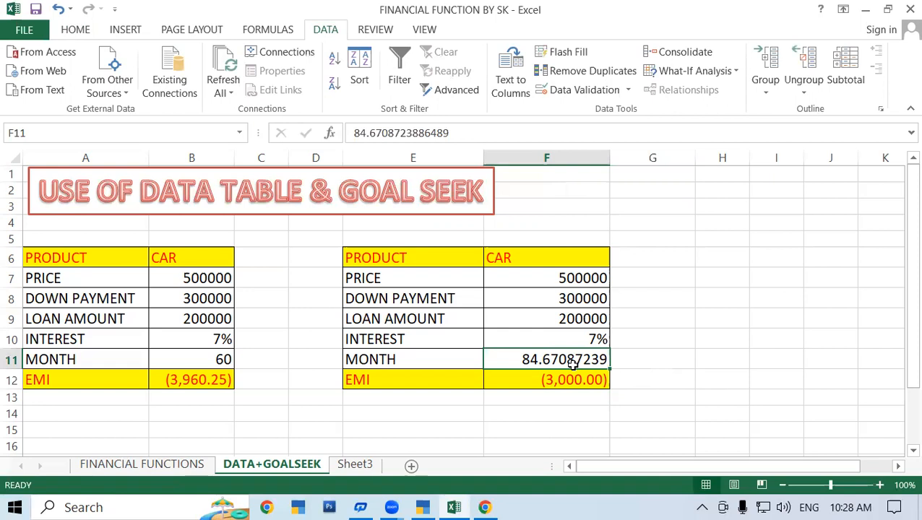
type("84")
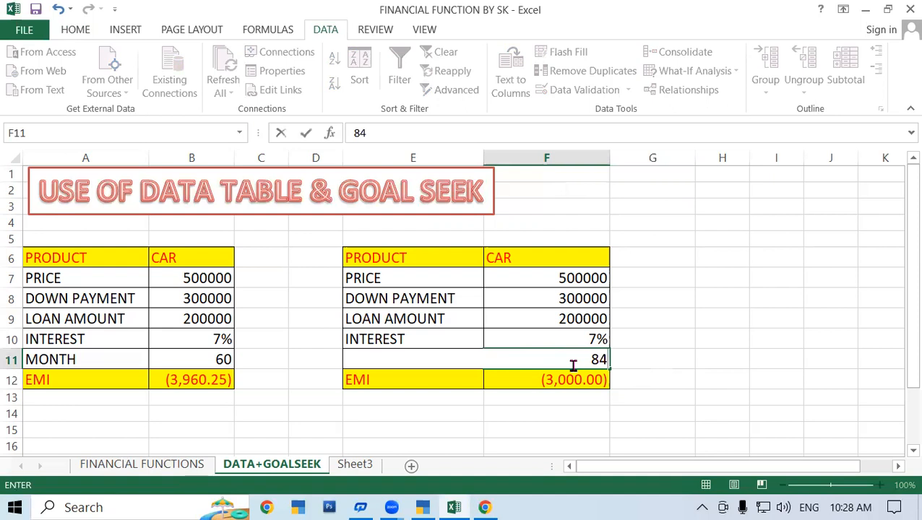
key("Return")
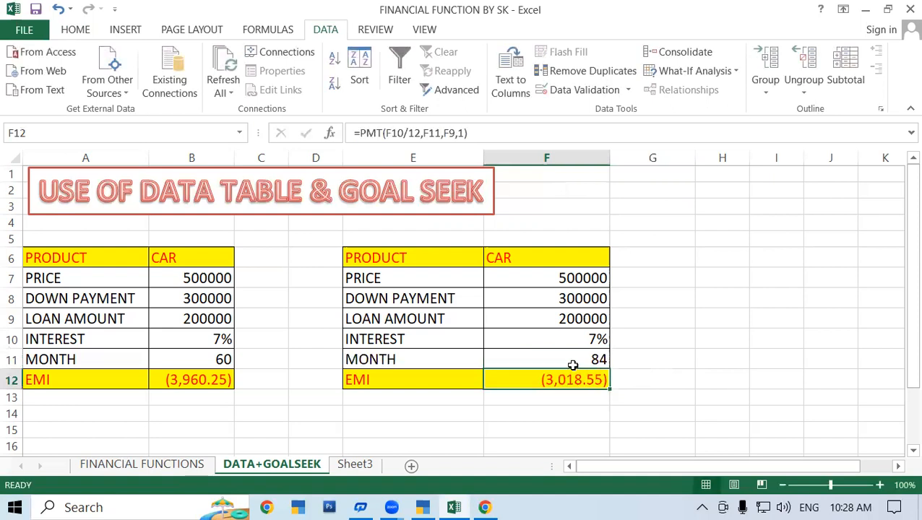
left_click(576, 356)
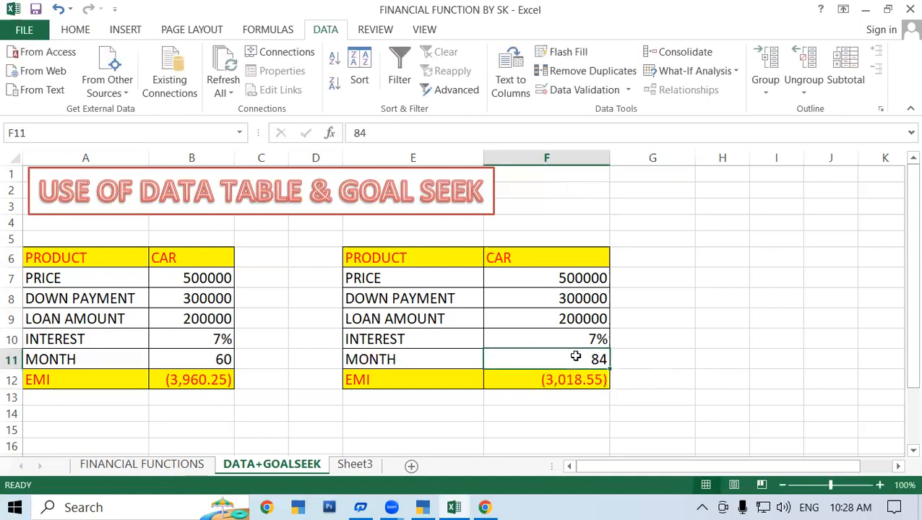
type("85")
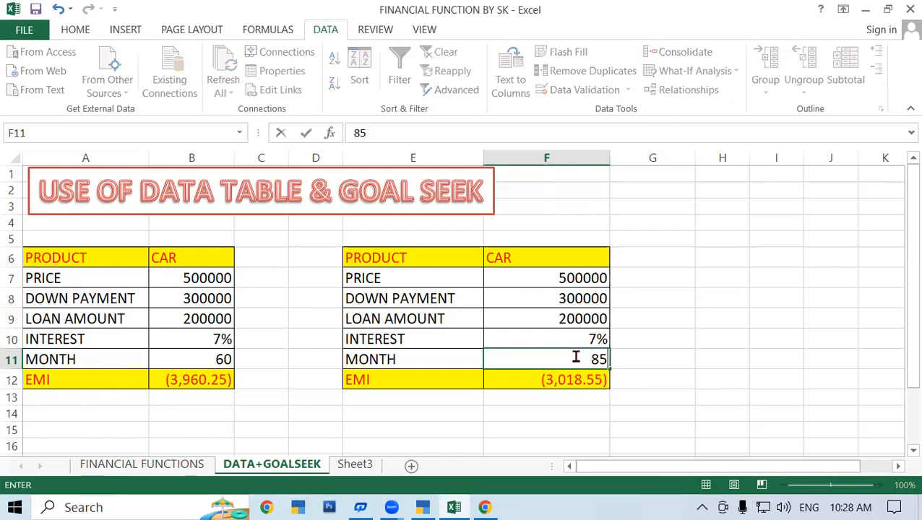
key("Return")
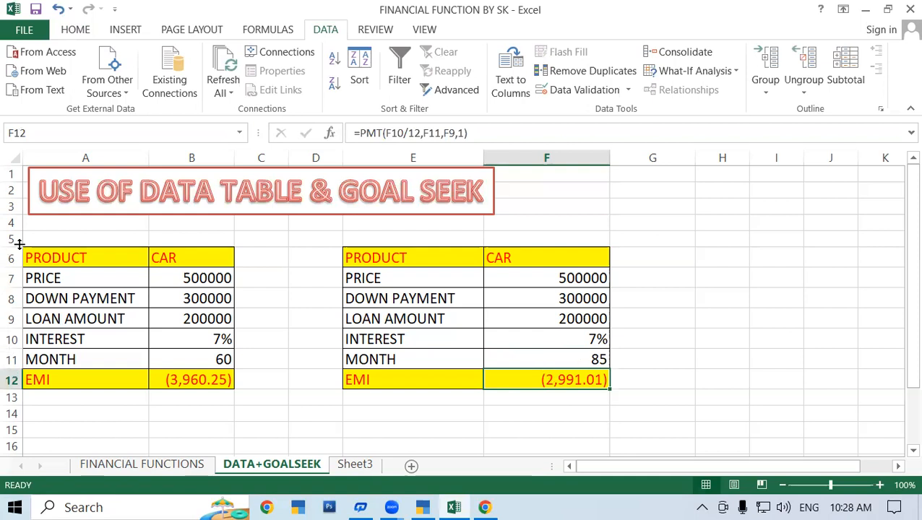
Step: Compare the original car loan table A6:B12 with the copied table E6:F12, including their month and EMI values
left_click_drag(48, 261, 196, 376)
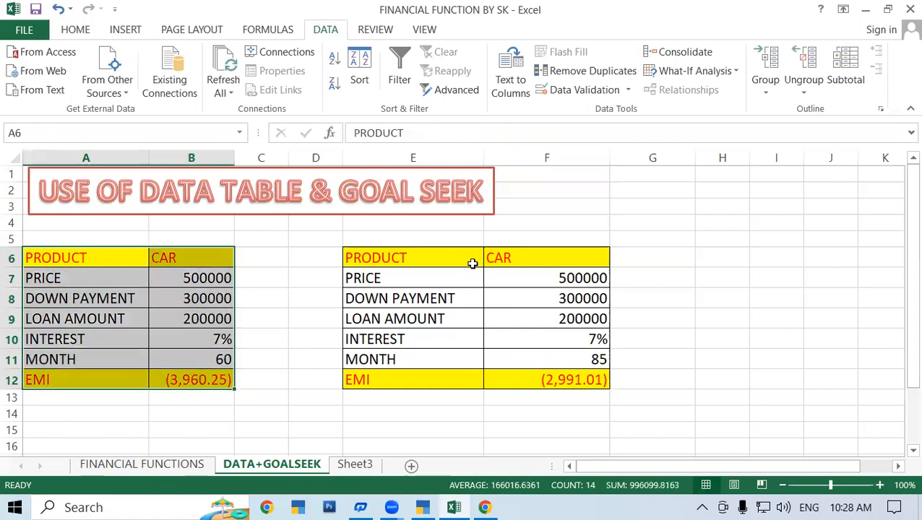
left_click_drag(403, 260, 560, 378)
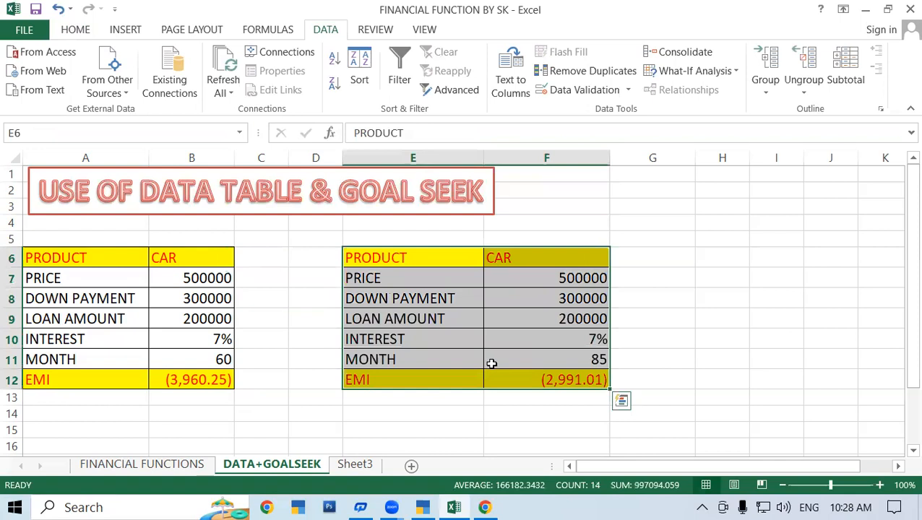
left_click(253, 338)
left_click_drag(208, 281, 205, 381)
left_click_drag(566, 258, 583, 395)
left_click(688, 357)
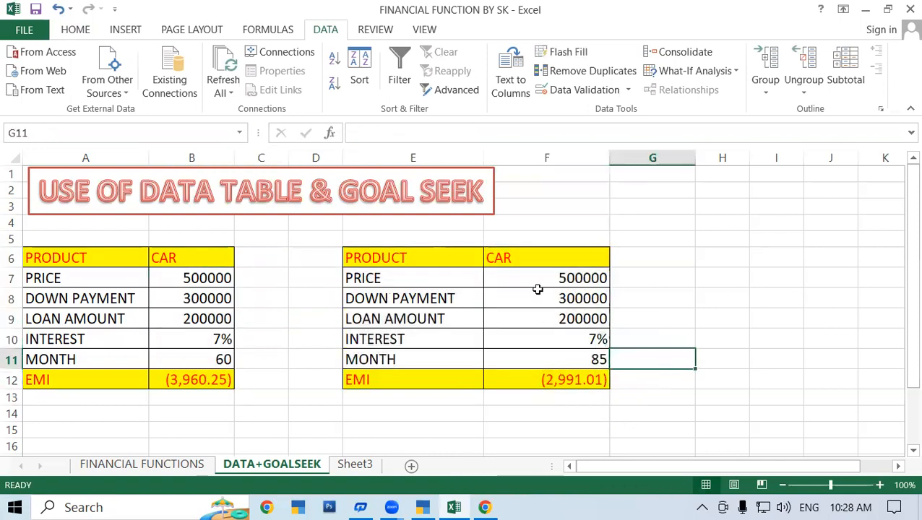
left_click(559, 382)
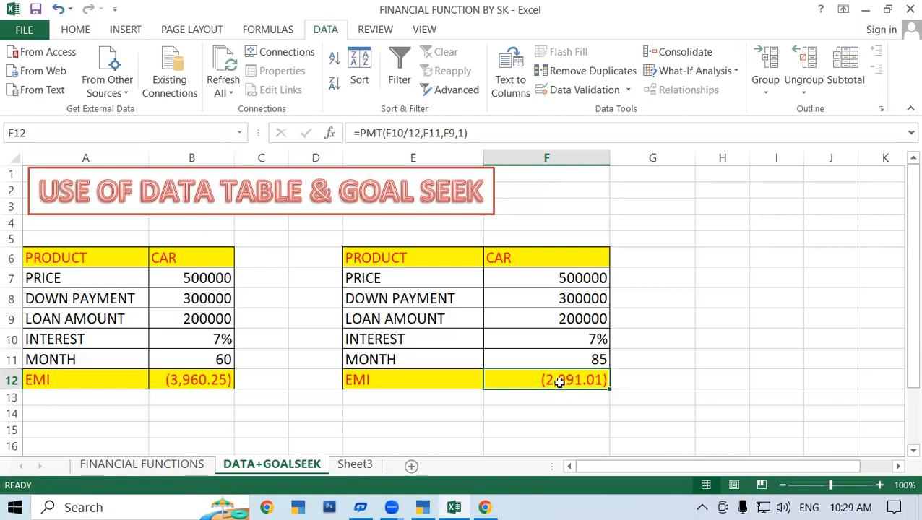
Step: Undo the whole-number month entries and the Goal Seek solution in the copied table
key("ctrl+z")
key("ctrl+y")
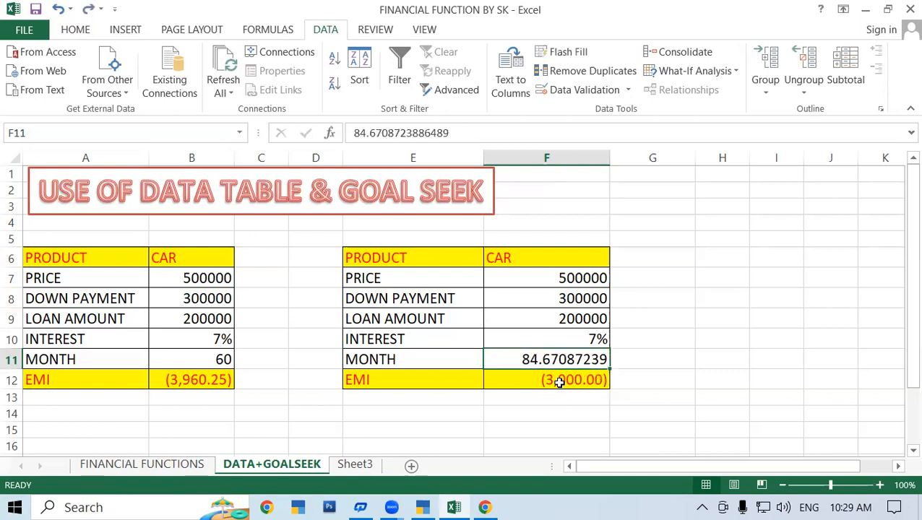
key("ctrl+z")
left_click(663, 366)
left_click_drag(370, 260, 571, 379)
left_click(663, 383)
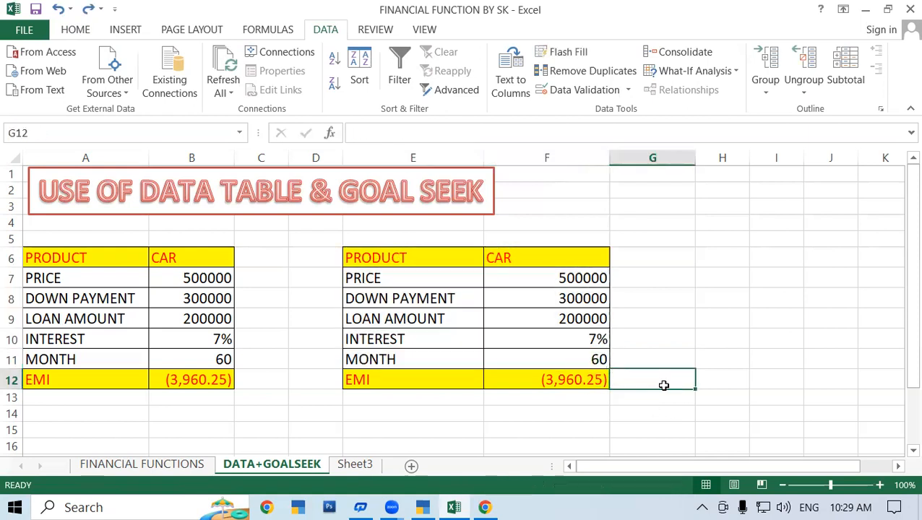
Step: Open Goal Seek again with the copied table's EMI cell F12 as the set cell, and place the dialog beside the table
left_click(419, 373)
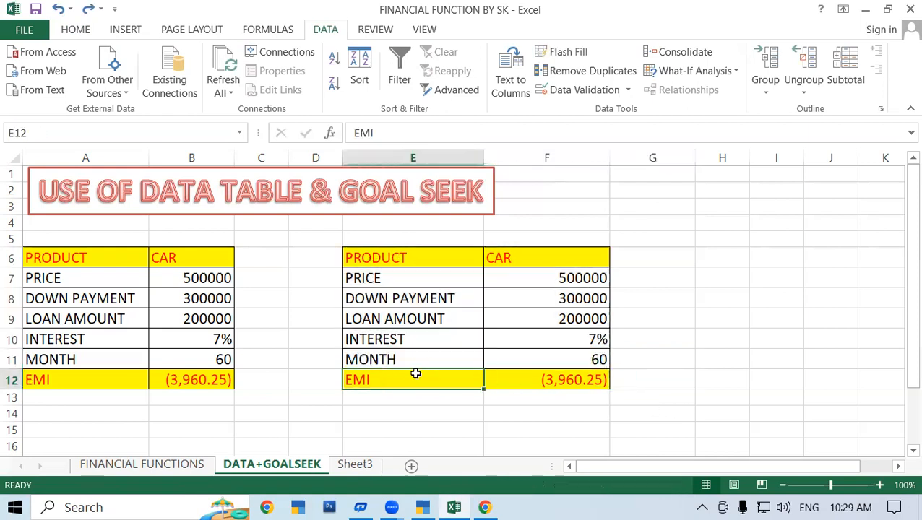
left_click(532, 386)
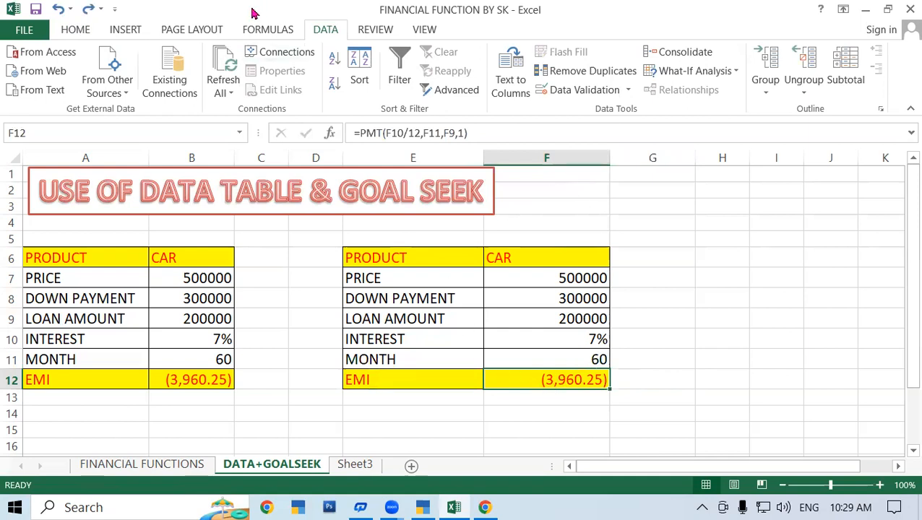
left_click(249, 30)
left_click(326, 30)
left_click(710, 73)
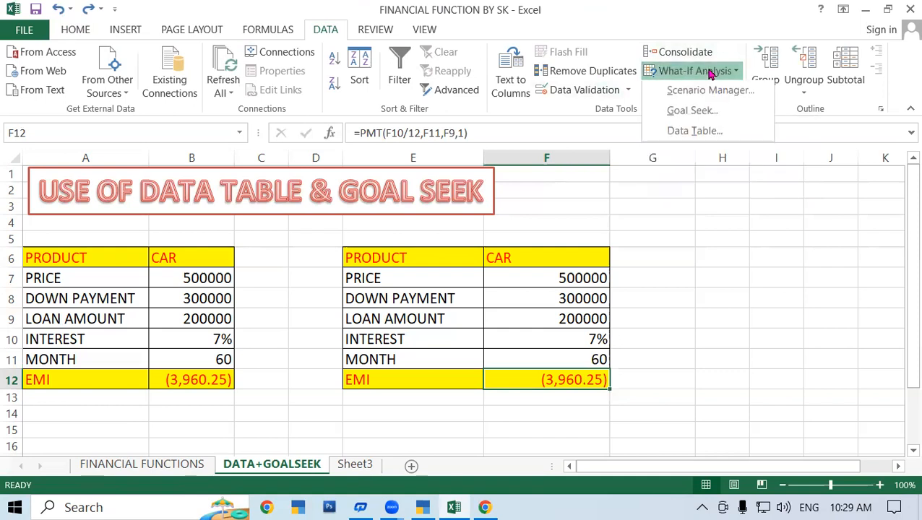
left_click(696, 112)
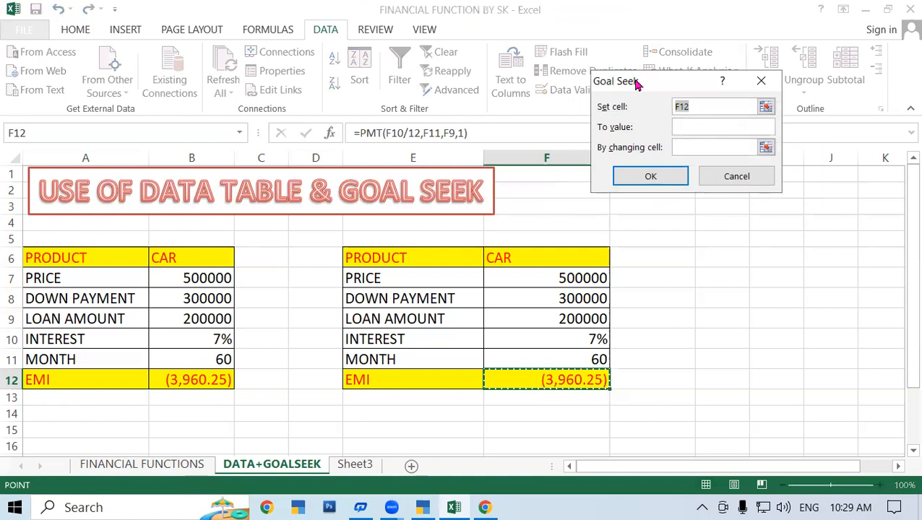
left_click_drag(638, 85, 666, 241)
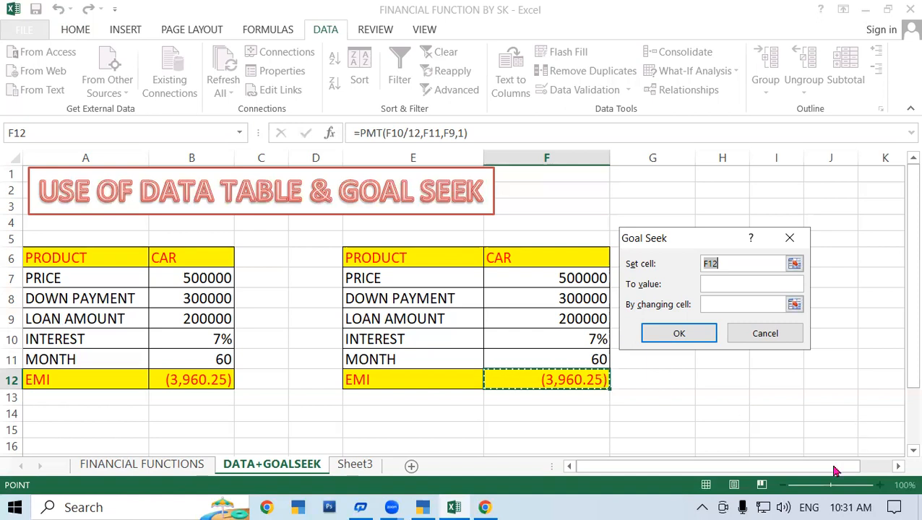
left_click(805, 505)
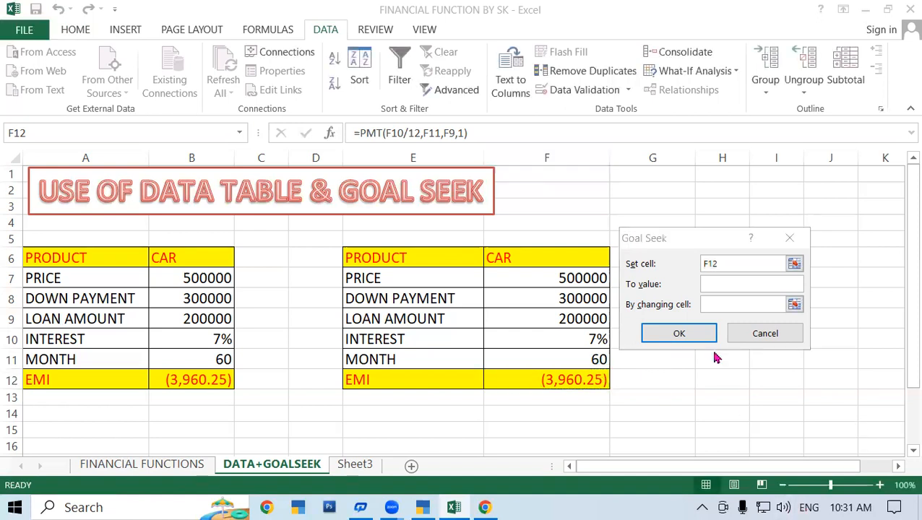